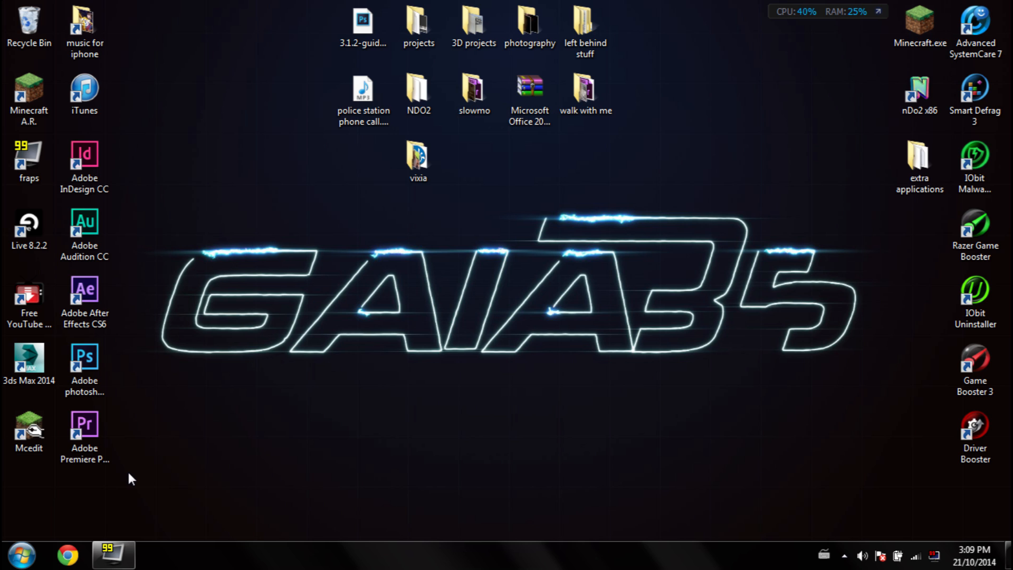
Launch Chrome and reach the startup pages list through the menu's Settings
left_click(67, 554)
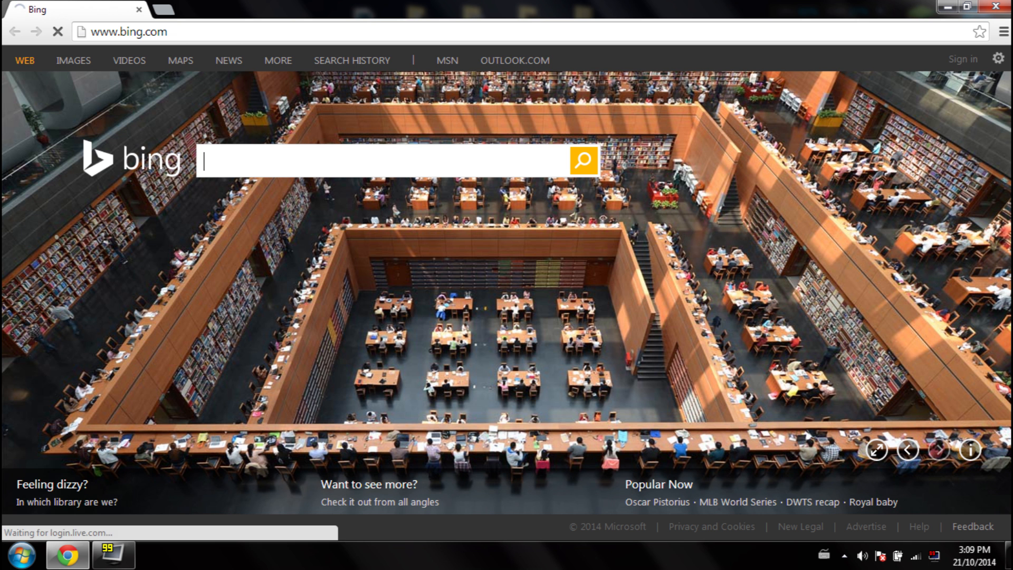
left_click(1002, 34)
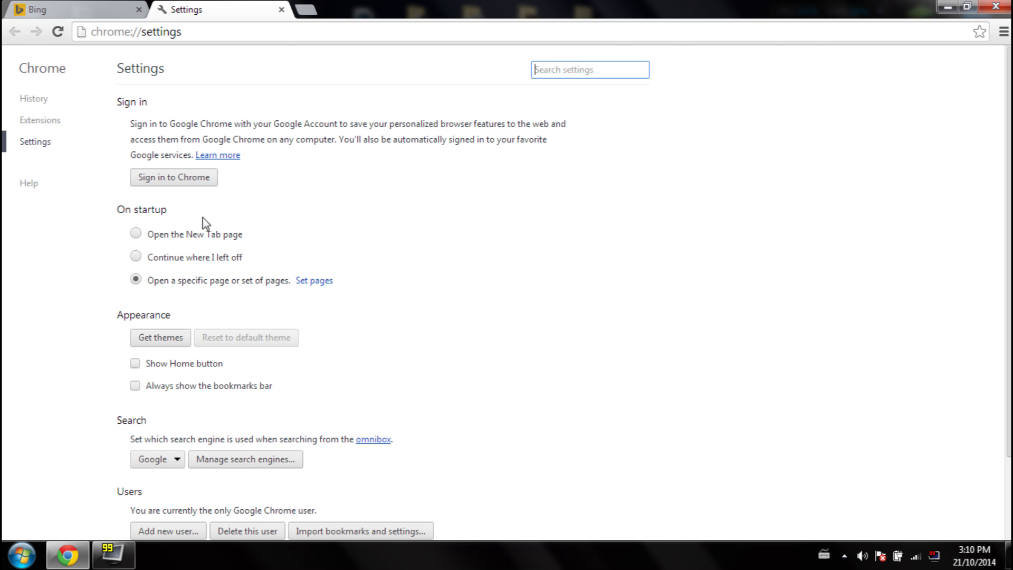
left_click(314, 281)
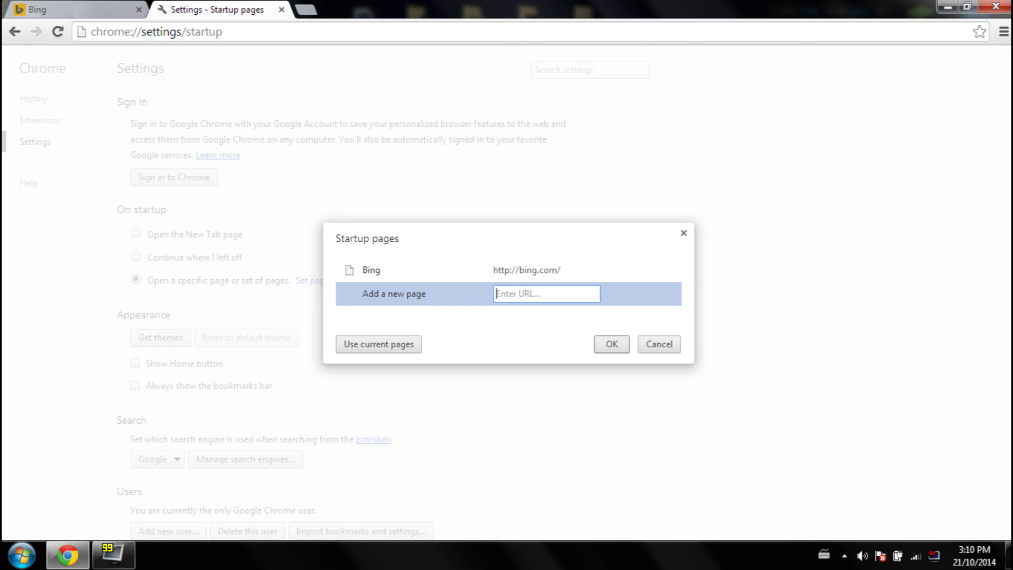
type("google.com")
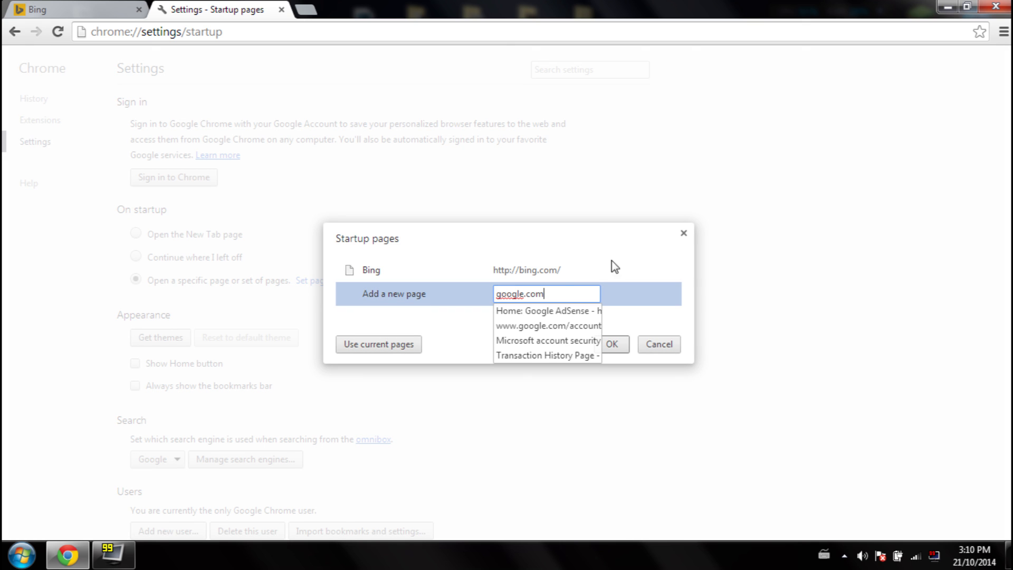
Add google.com as a startup page, remove Bing, and confirm the list with OK
key("Return")
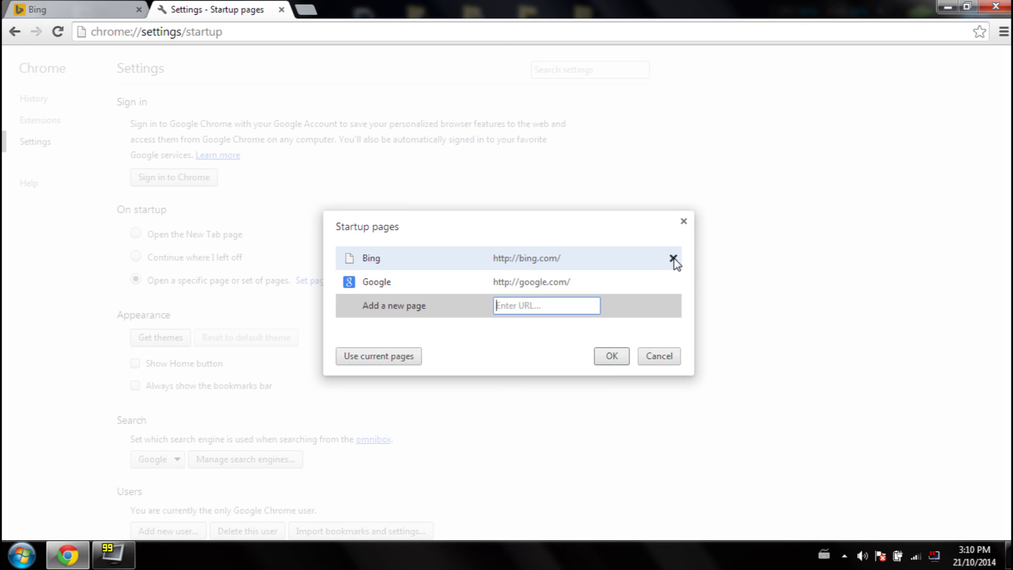
left_click(673, 258)
left_click(611, 345)
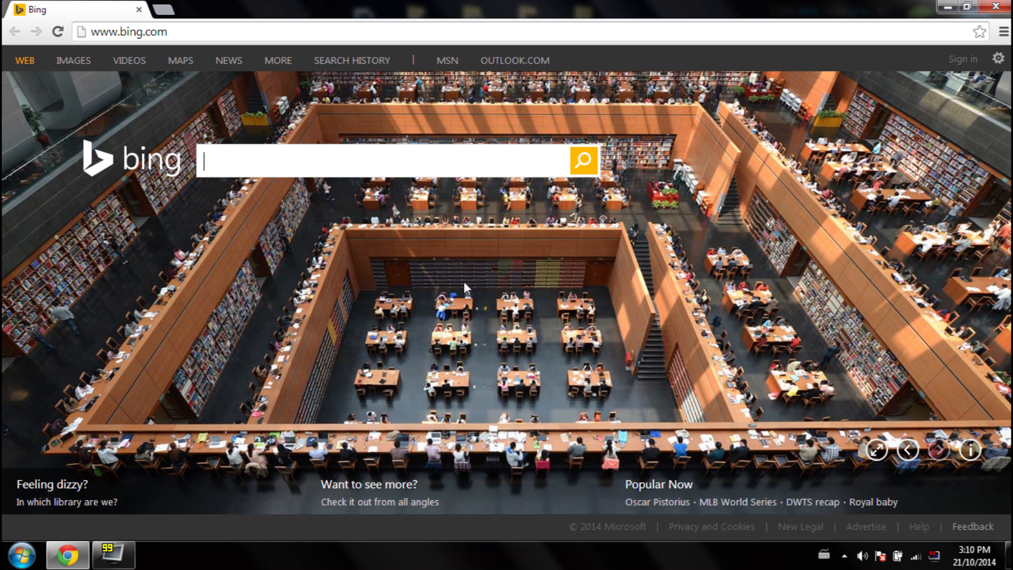
Reopen Settings in a new tab and check the startup pages list, which still shows only Bing, then dismiss it
left_click(1004, 32)
left_click(1003, 33)
left_click(1004, 32)
left_click(870, 348)
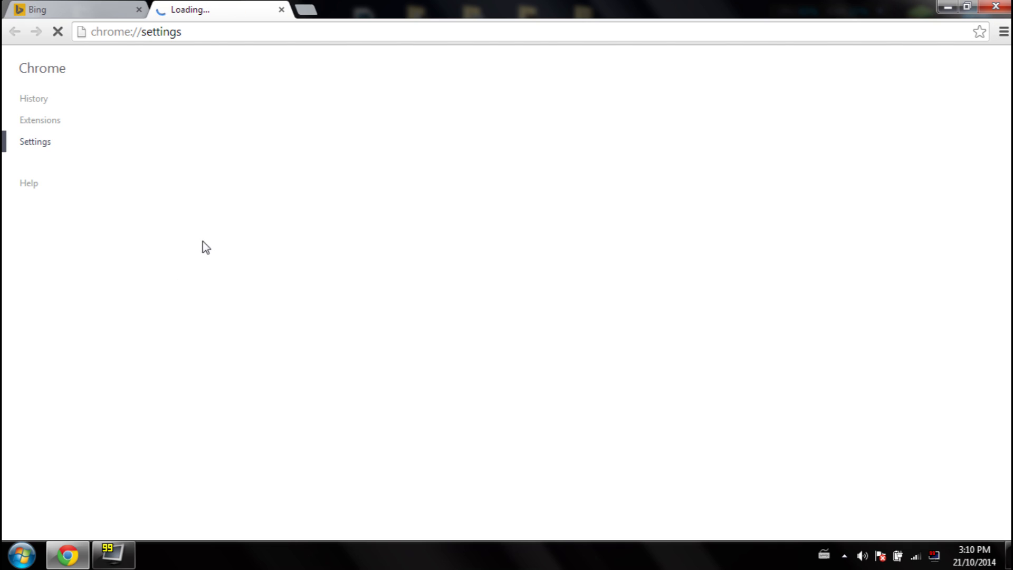
left_click(315, 280)
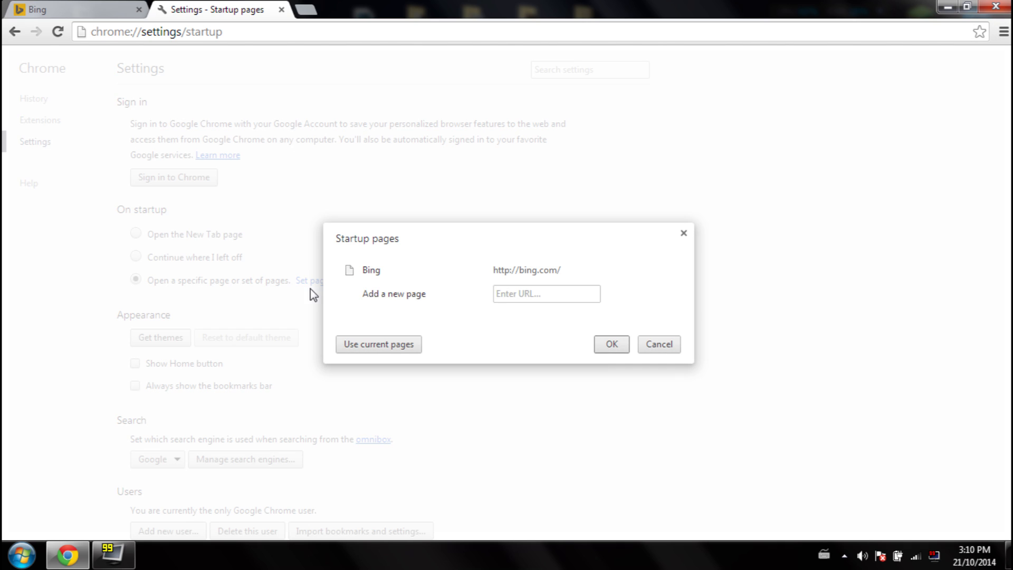
left_click(684, 235)
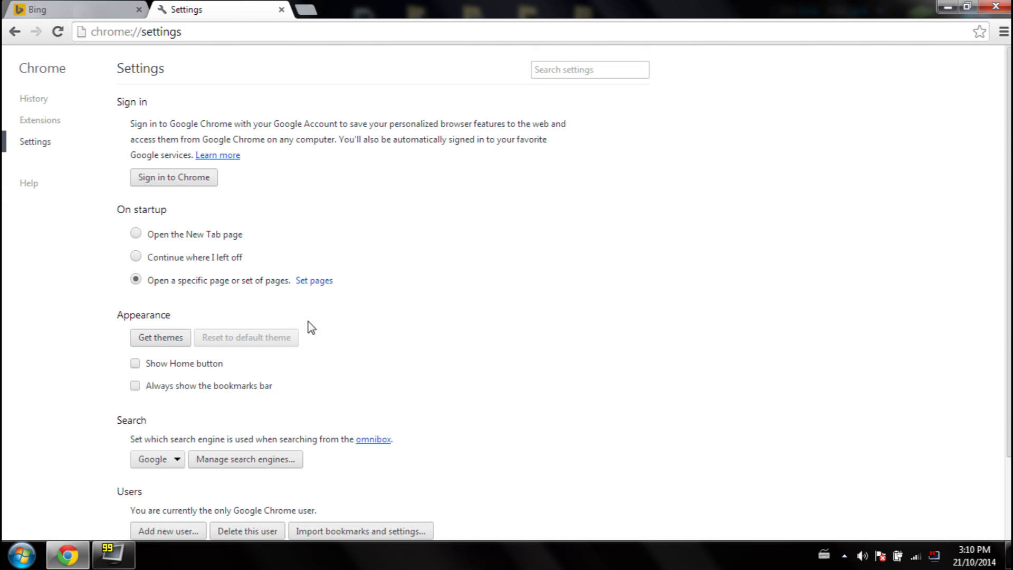
Add google.com to the startup pages list again
left_click(317, 280)
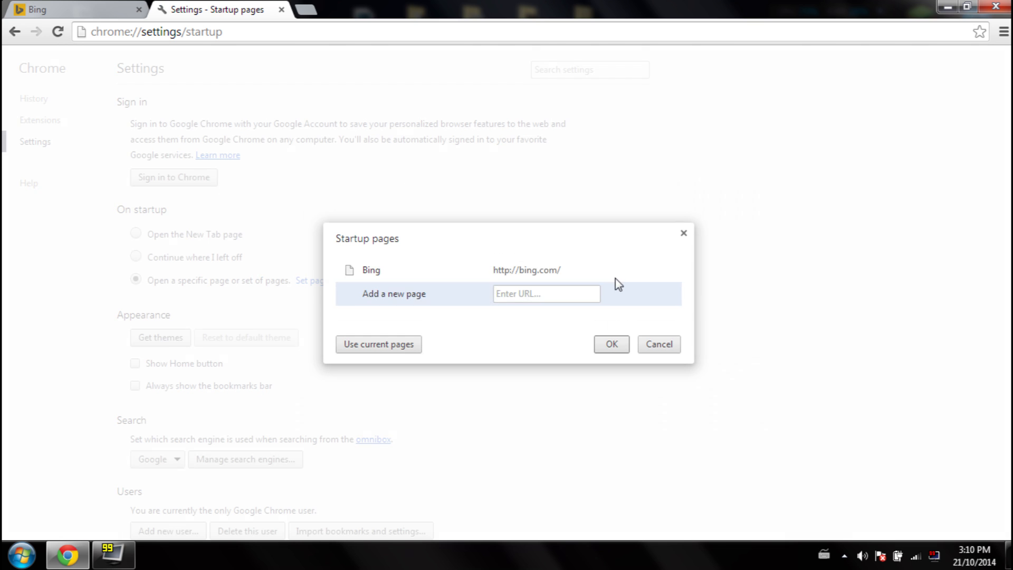
left_click(554, 293)
type("googl")
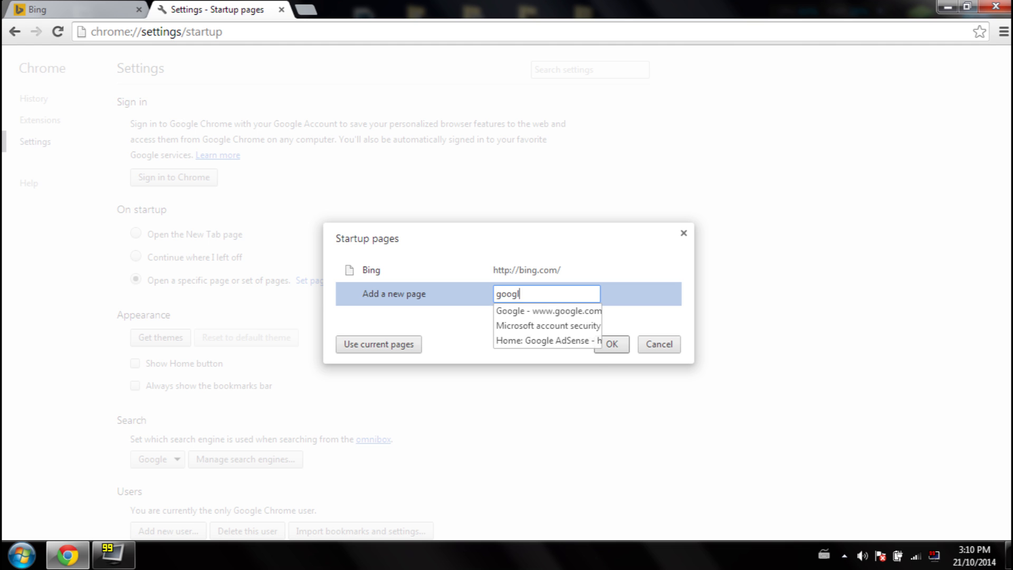
type("e.com")
key("Return")
Remove the Bing entry, save the list with OK, and close the Settings tab
left_click(633, 259)
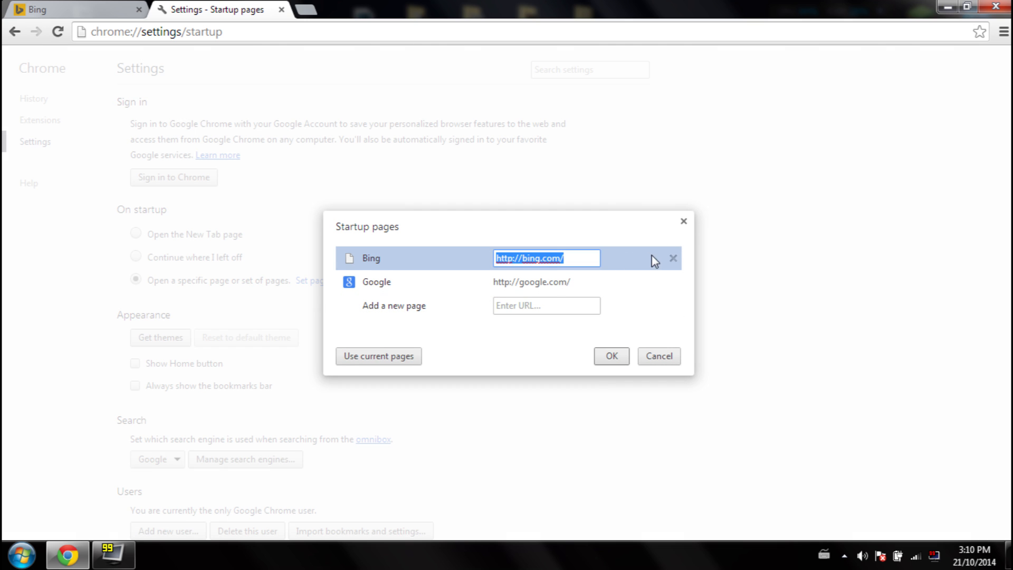
left_click(674, 259)
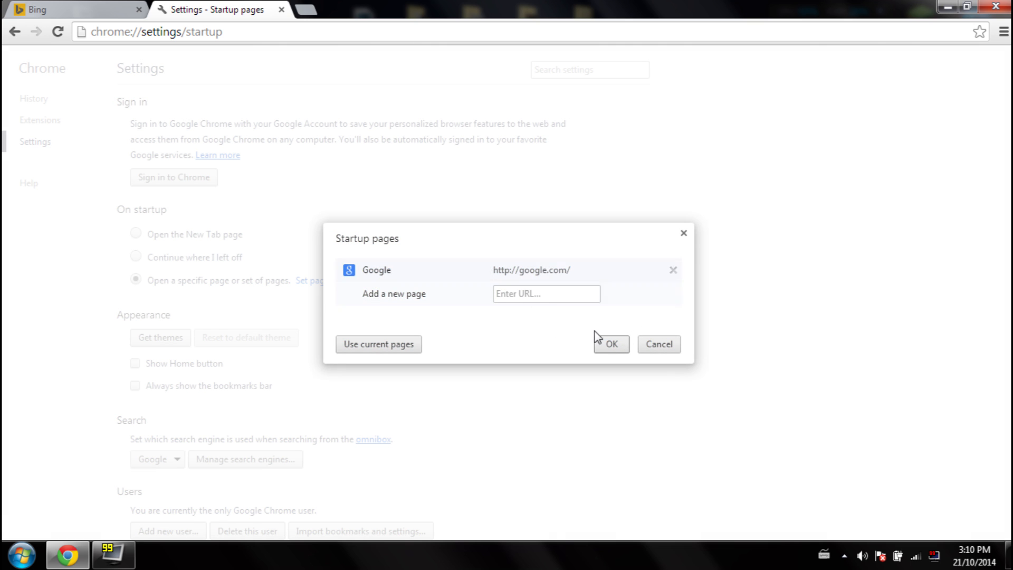
left_click(611, 344)
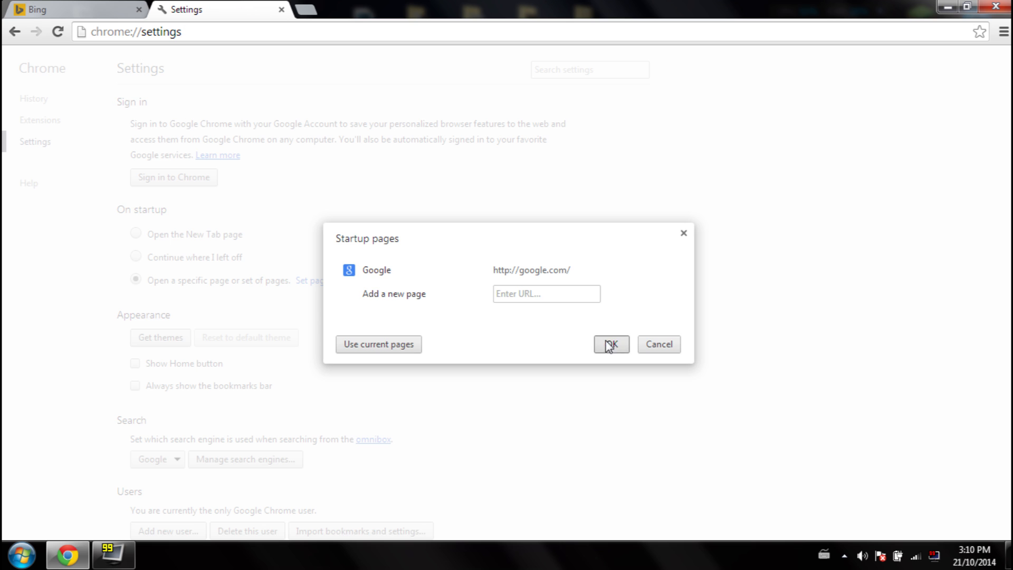
left_click(282, 11)
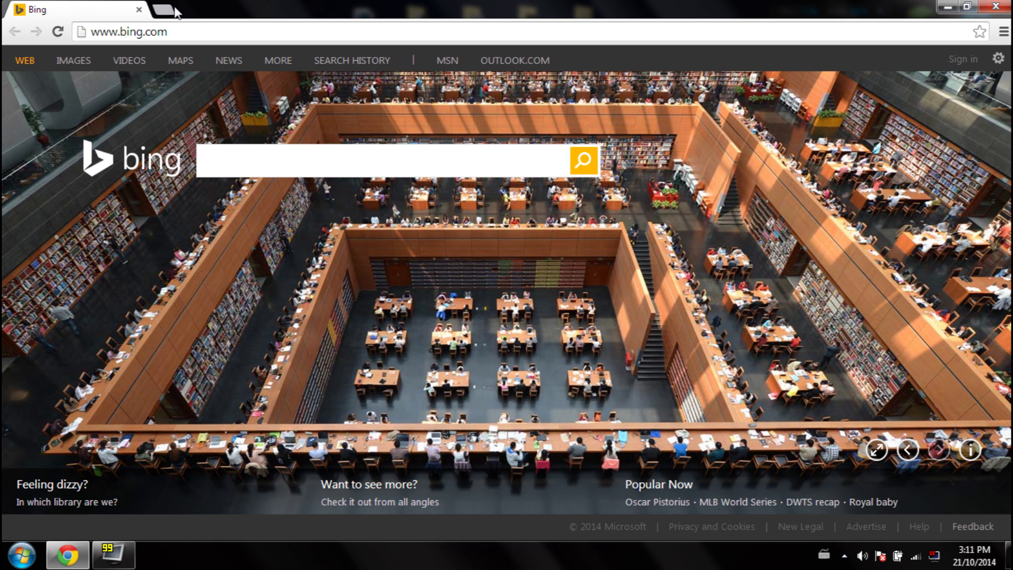
Verify via Settings that Google is the only startup page, confirm with OK, and close Chrome
left_click(1003, 32)
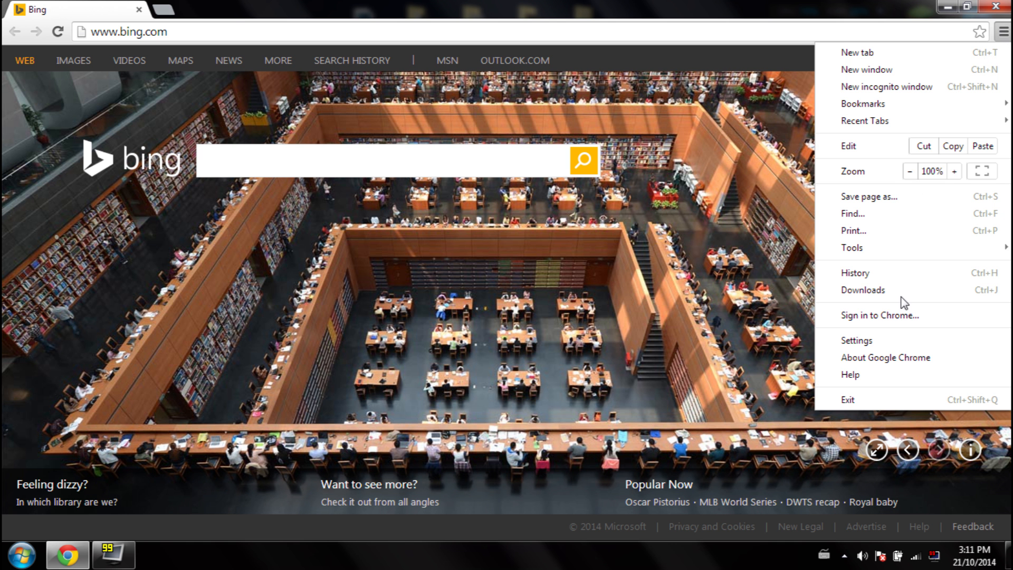
left_click(856, 340)
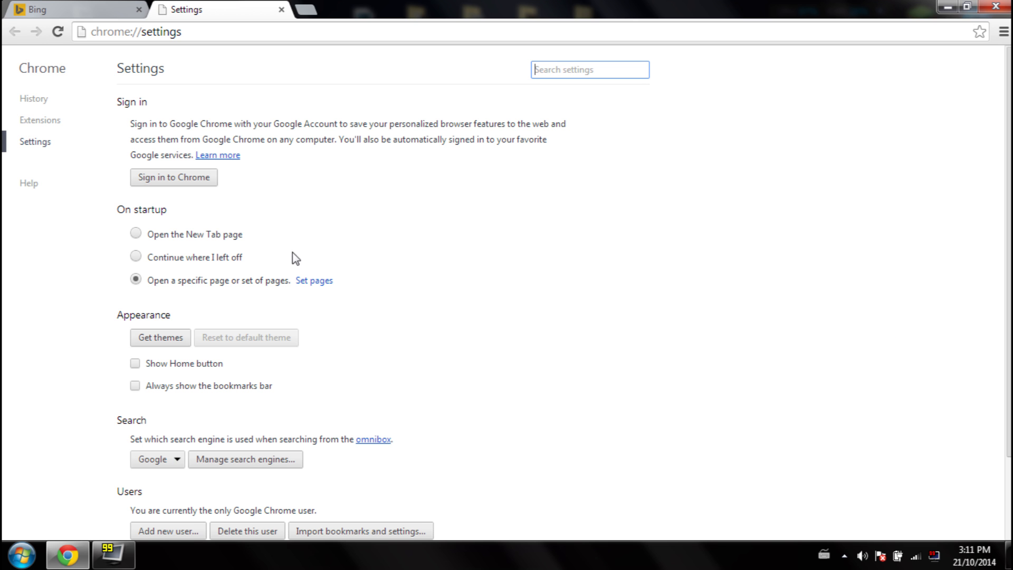
left_click(314, 283)
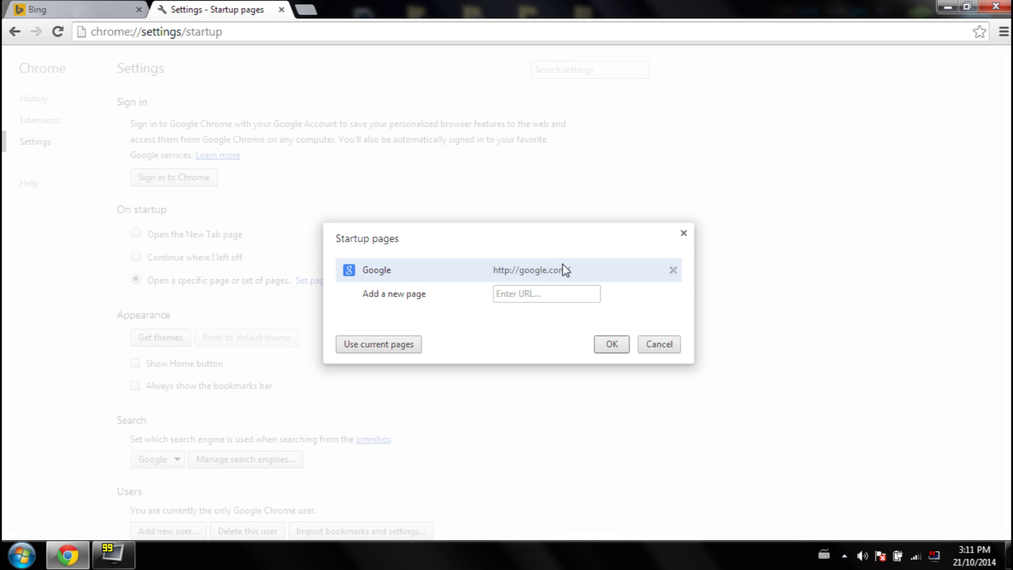
left_click(611, 344)
left_click(996, 8)
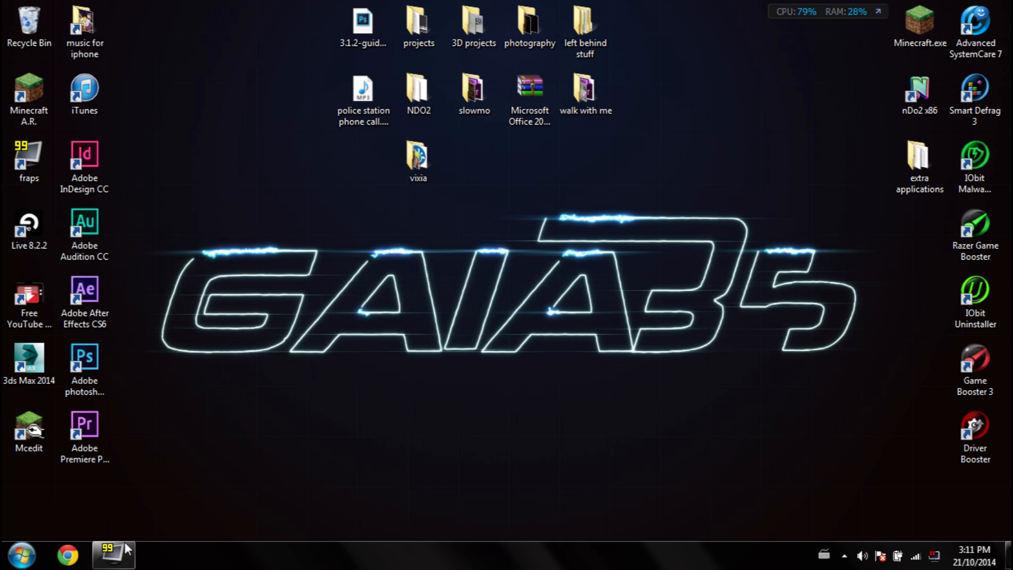